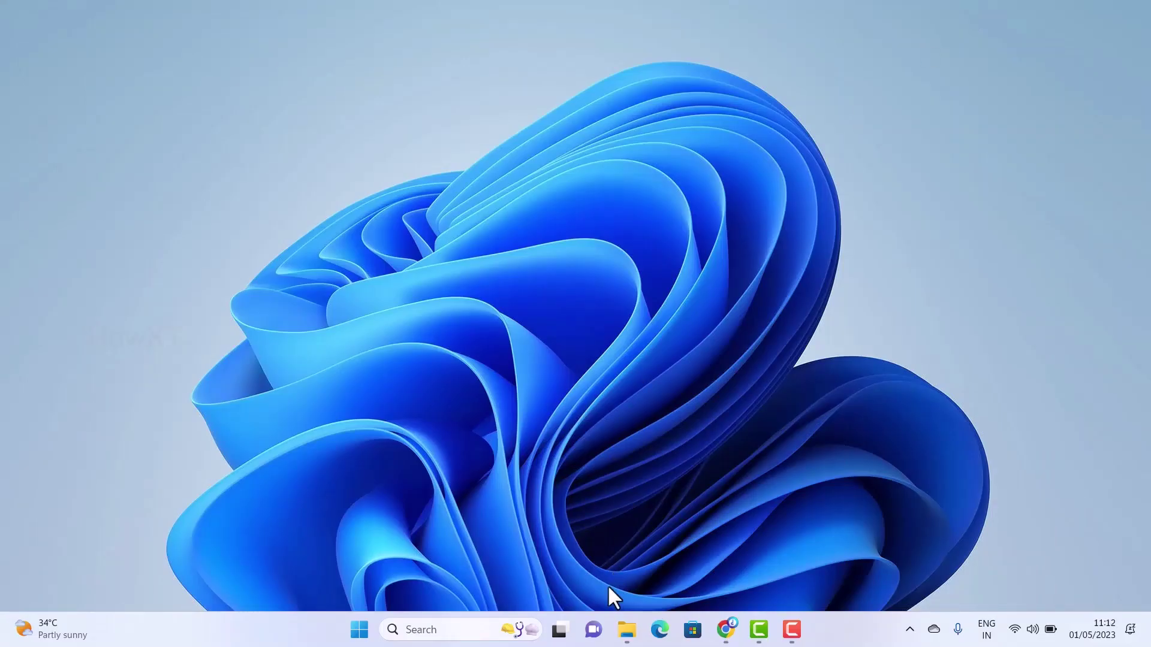
# Step: Select all ten thumbnail images in the Downloads photos folder
pyautogui.click(627, 630)
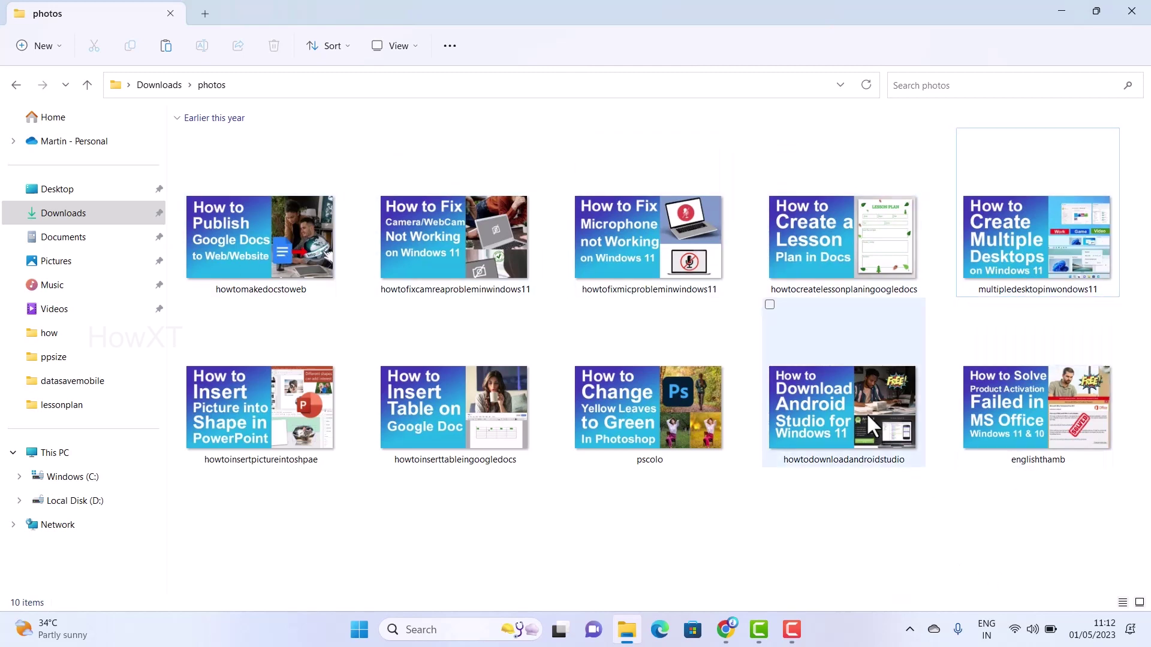
pyautogui.click(304, 266)
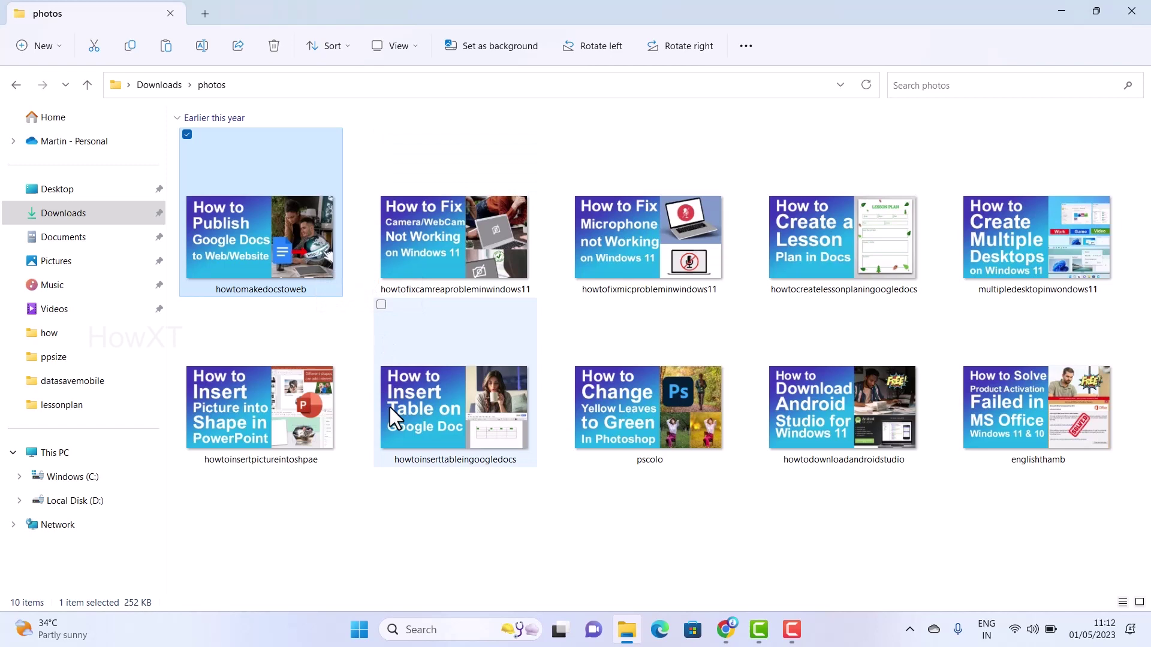
pyautogui.hotkey('ctrl', 'a')
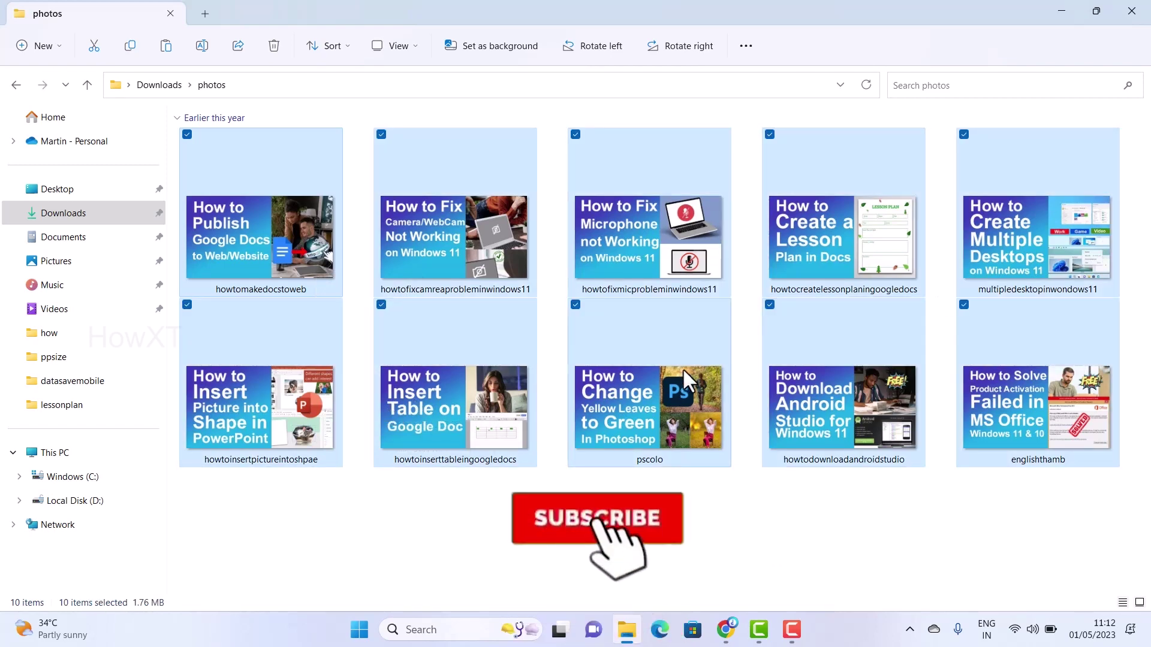
# Step: Open the Print Pictures dialog for the ten selected images from the context menu
pyautogui.rightClick(461, 229)
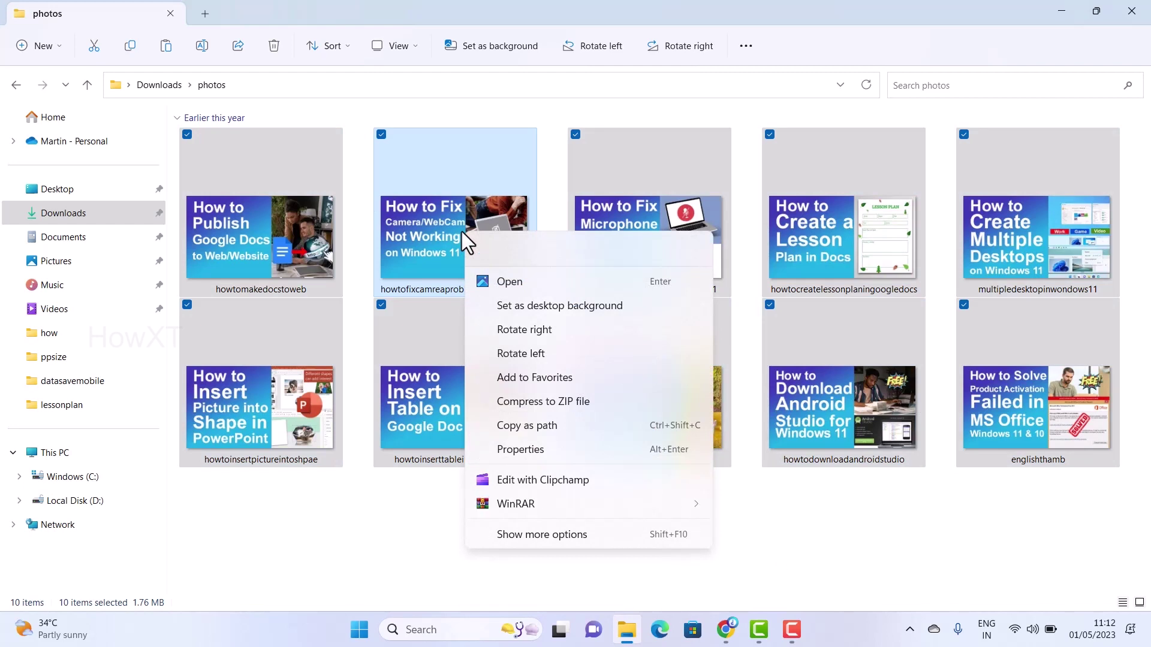
pyautogui.click(537, 536)
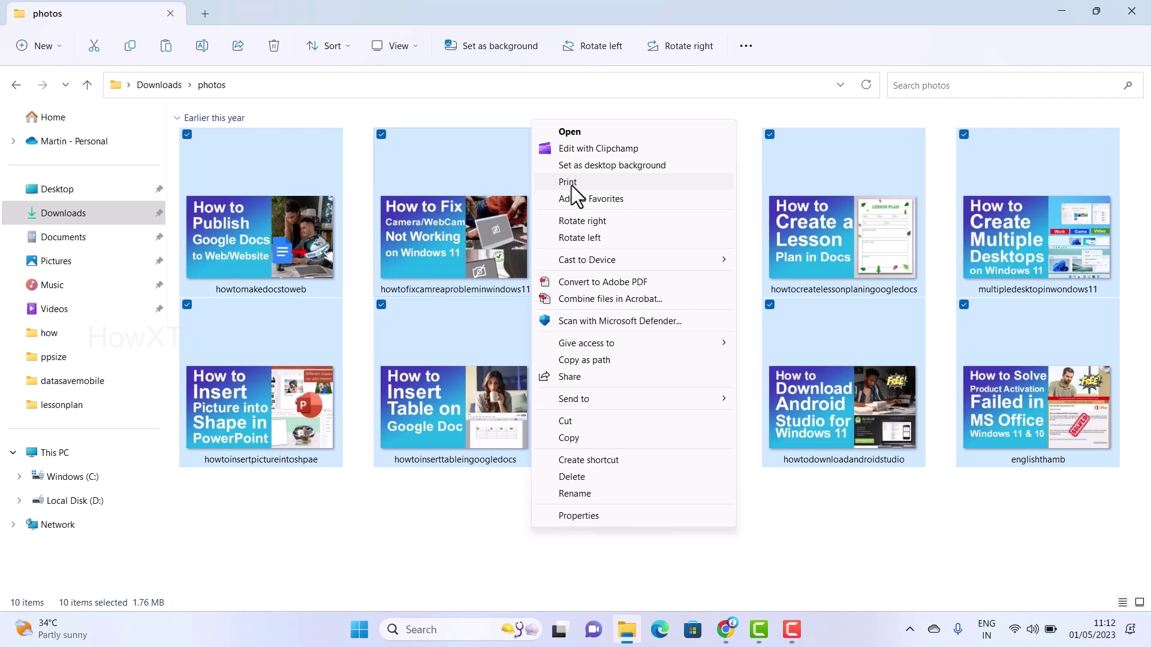
pyautogui.click(571, 185)
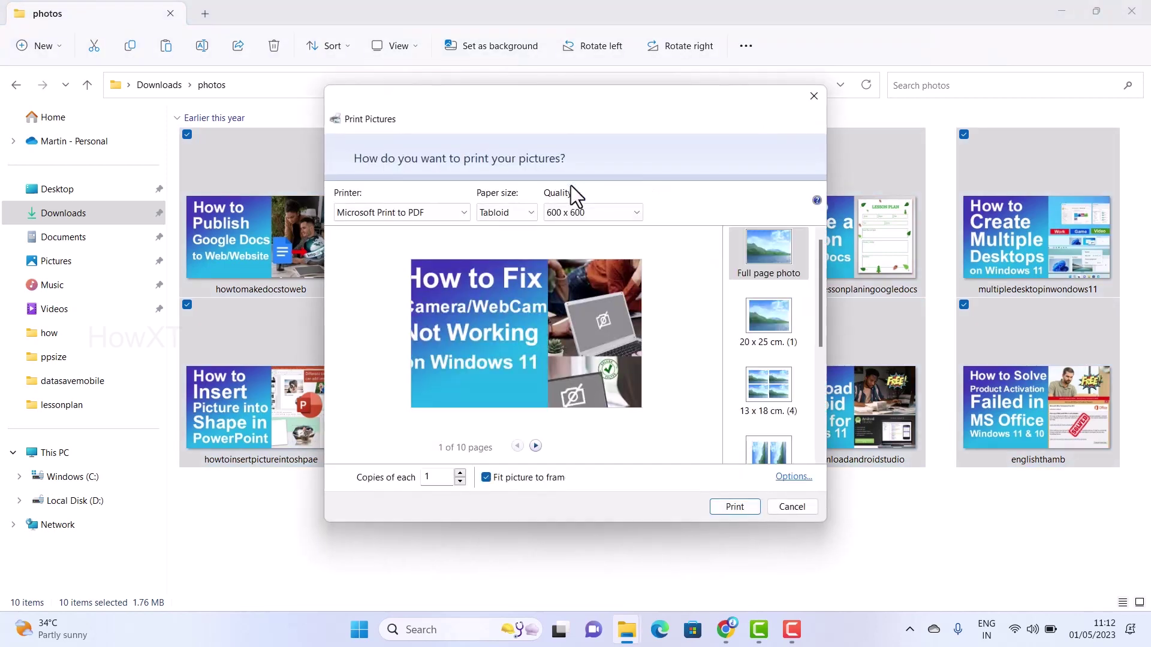
# Step: Choose Microsoft Print to PDF, Letter paper and 600 x 600 quality
pyautogui.click(403, 217)
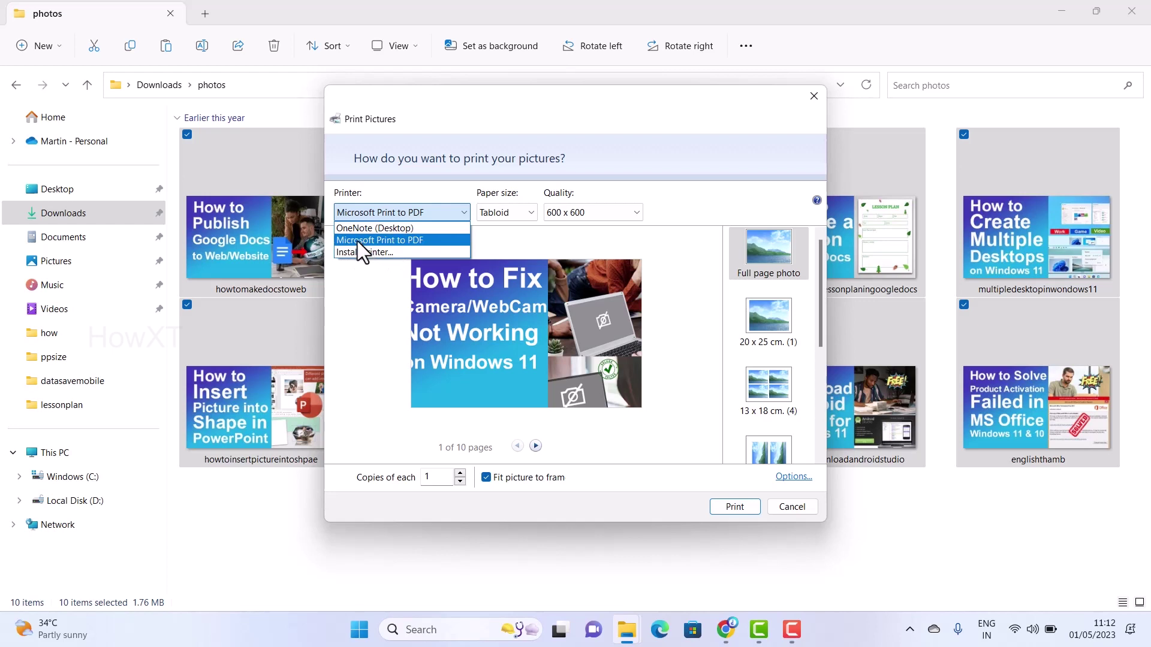
pyautogui.click(357, 242)
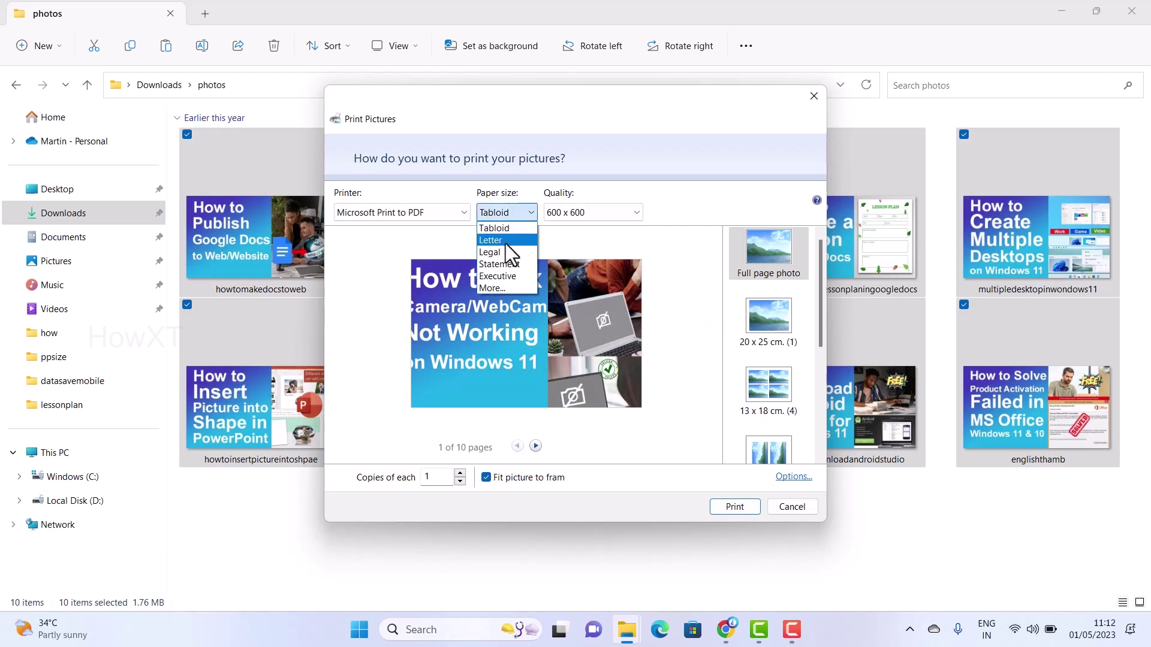
pyautogui.click(506, 244)
pyautogui.click(620, 215)
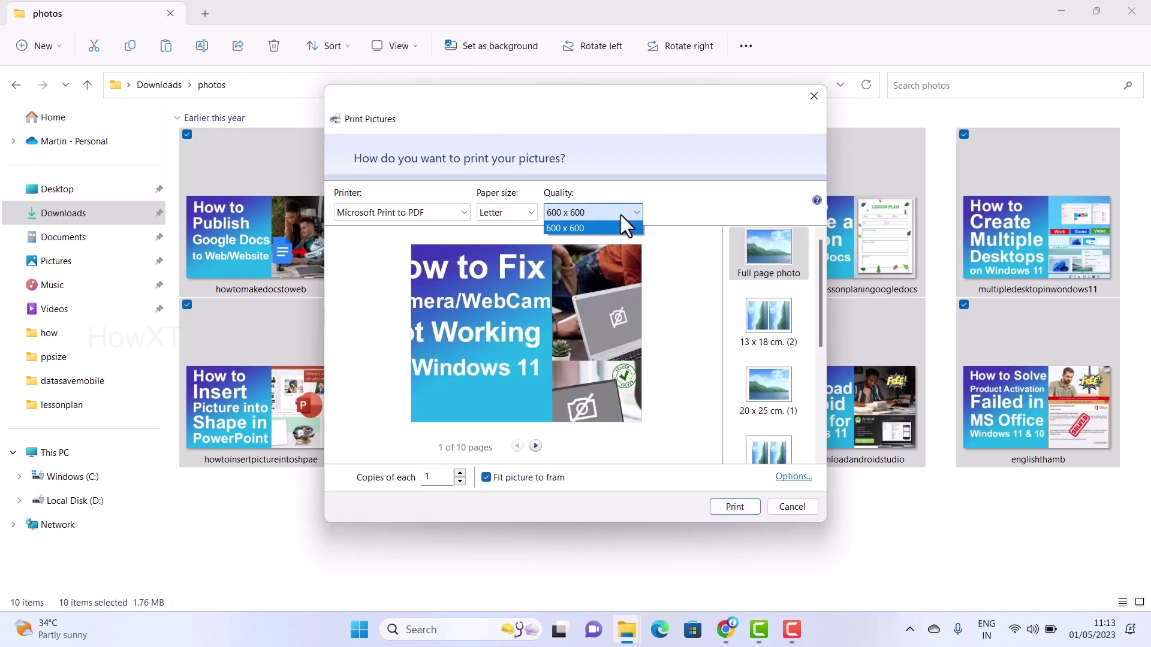
pyautogui.click(621, 215)
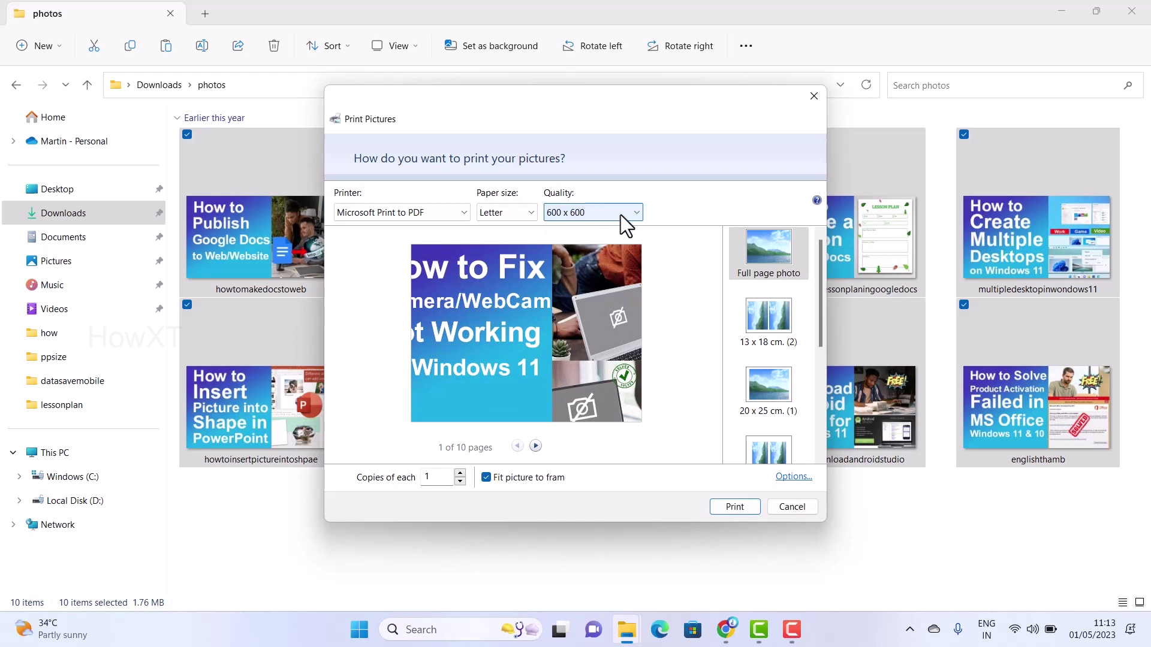
pyautogui.click(782, 258)
pyautogui.click(754, 317)
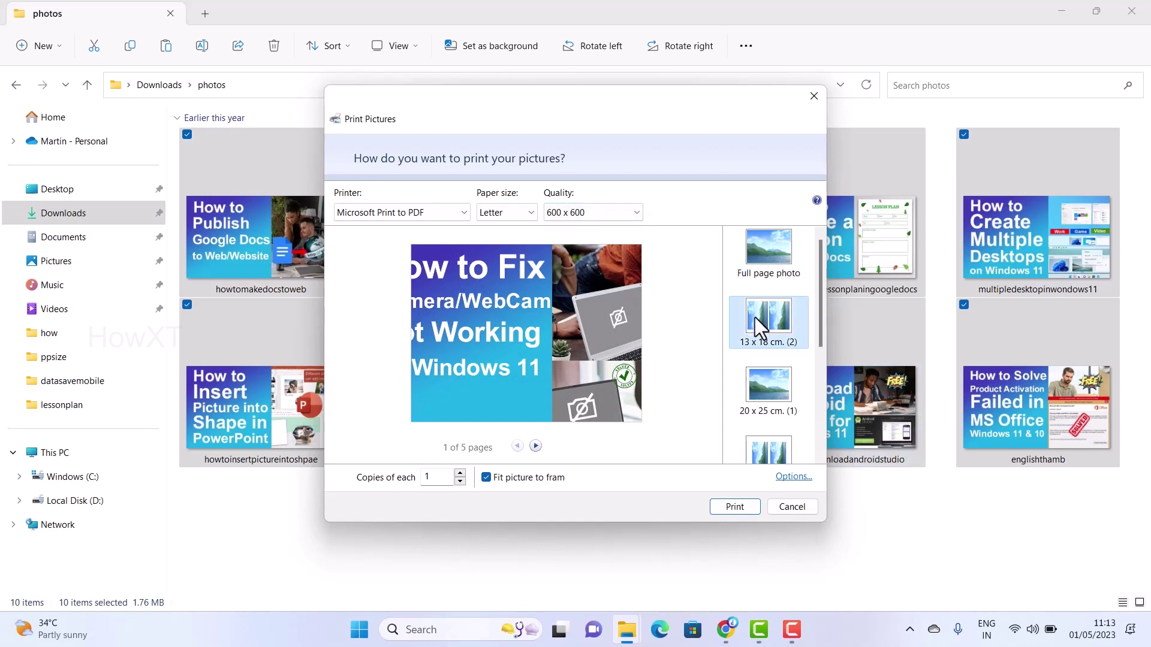
pyautogui.click(766, 387)
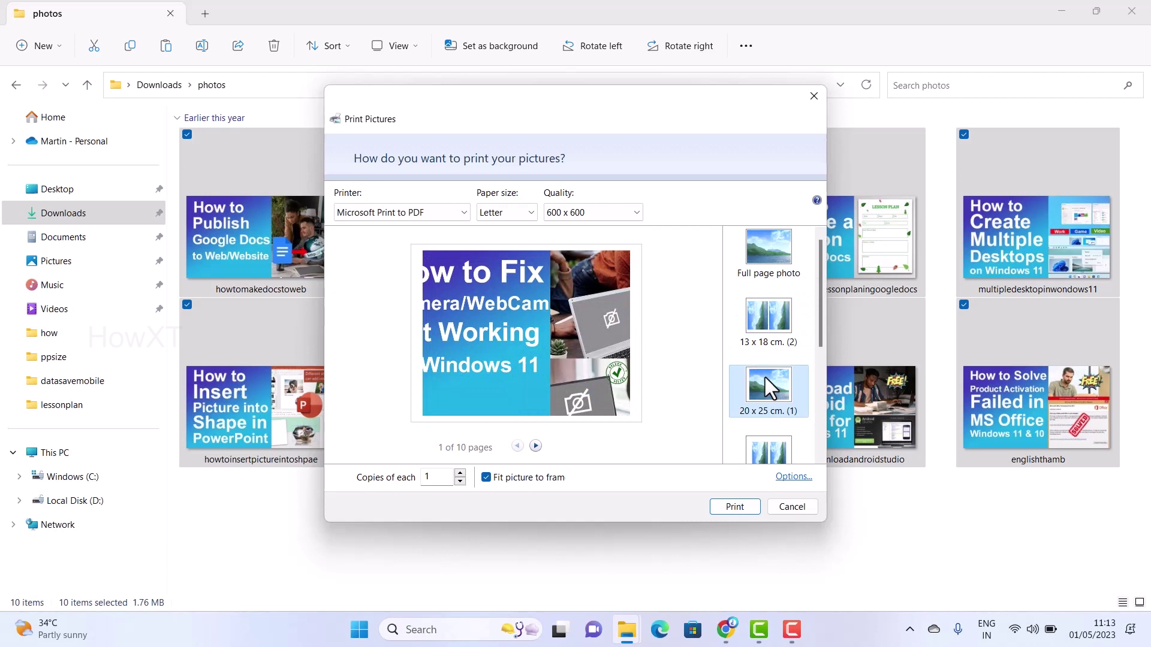
pyautogui.scroll(-1, 769, 396)
pyautogui.click(771, 418)
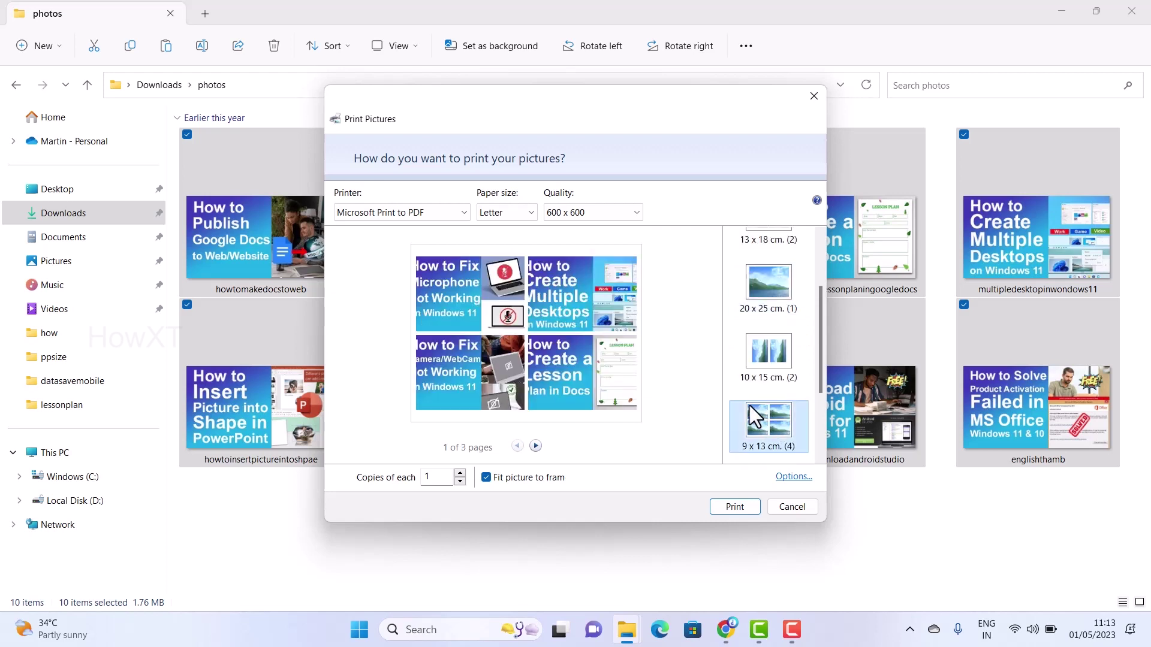
pyautogui.scroll(-1, 749, 405)
pyautogui.click(757, 386)
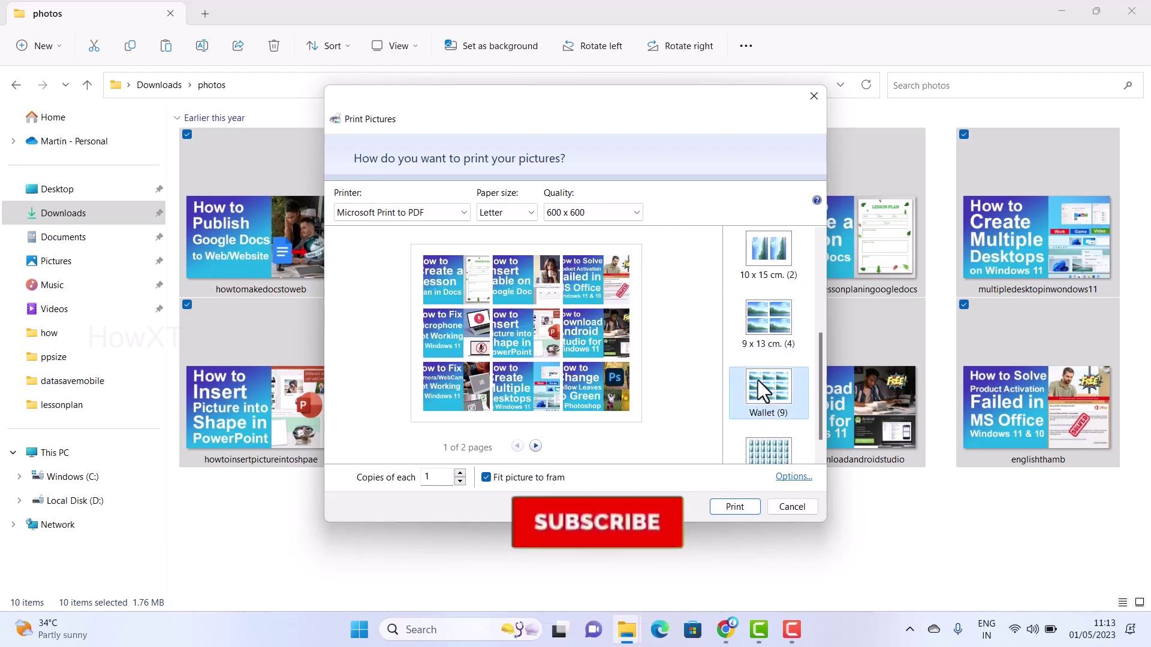
pyautogui.click(773, 452)
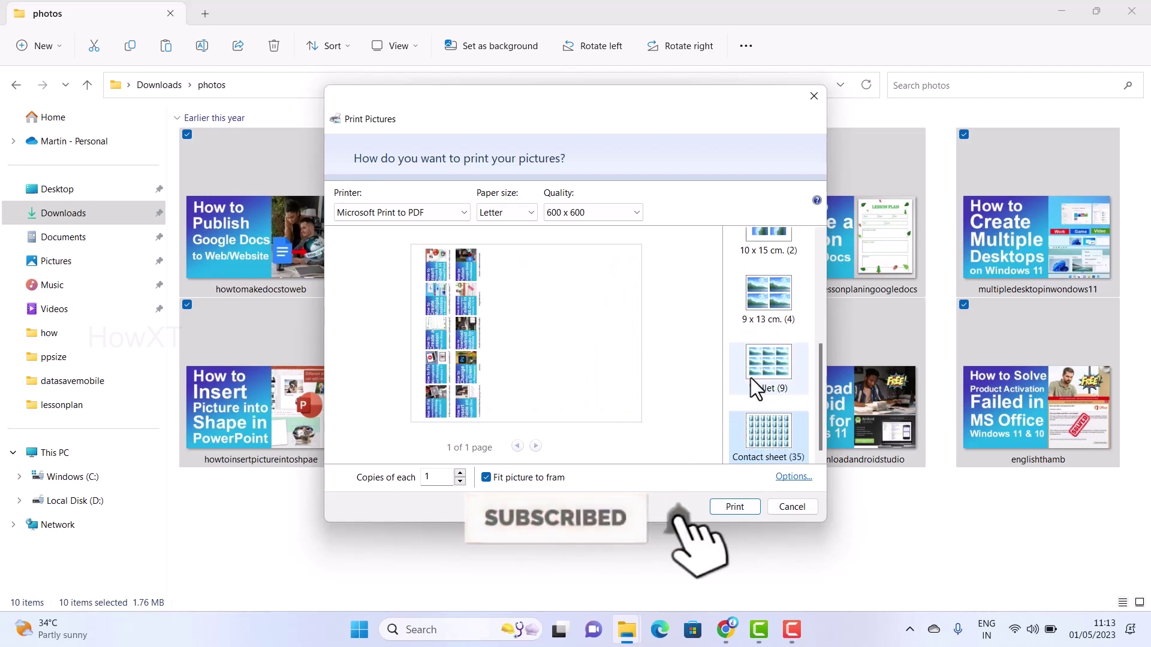
pyautogui.click(763, 300)
pyautogui.scroll(3, 764, 300)
pyautogui.click(768, 256)
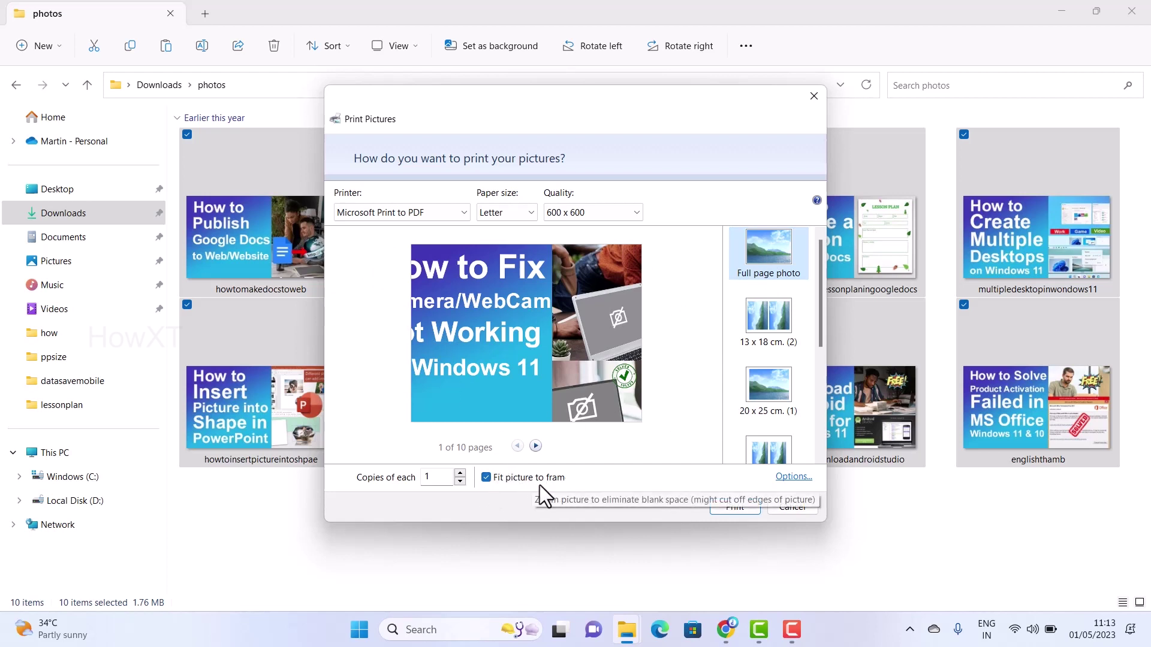
# Step: Turn off Fit picture to frame and print the ten pages
pyautogui.click(485, 478)
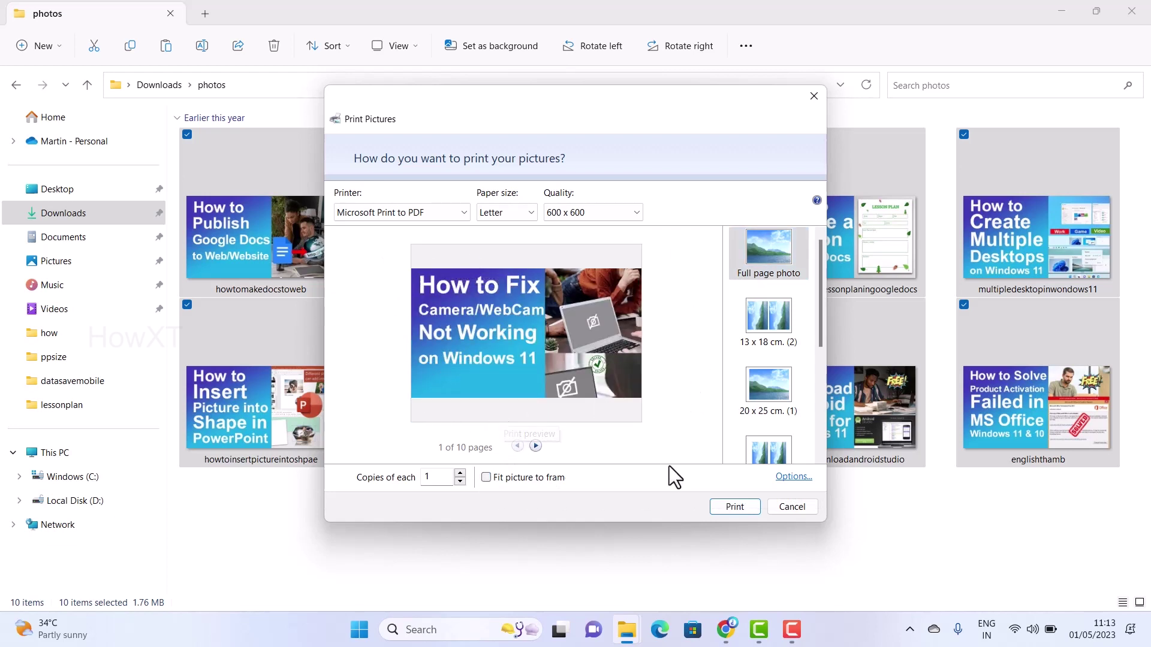
pyautogui.click(735, 507)
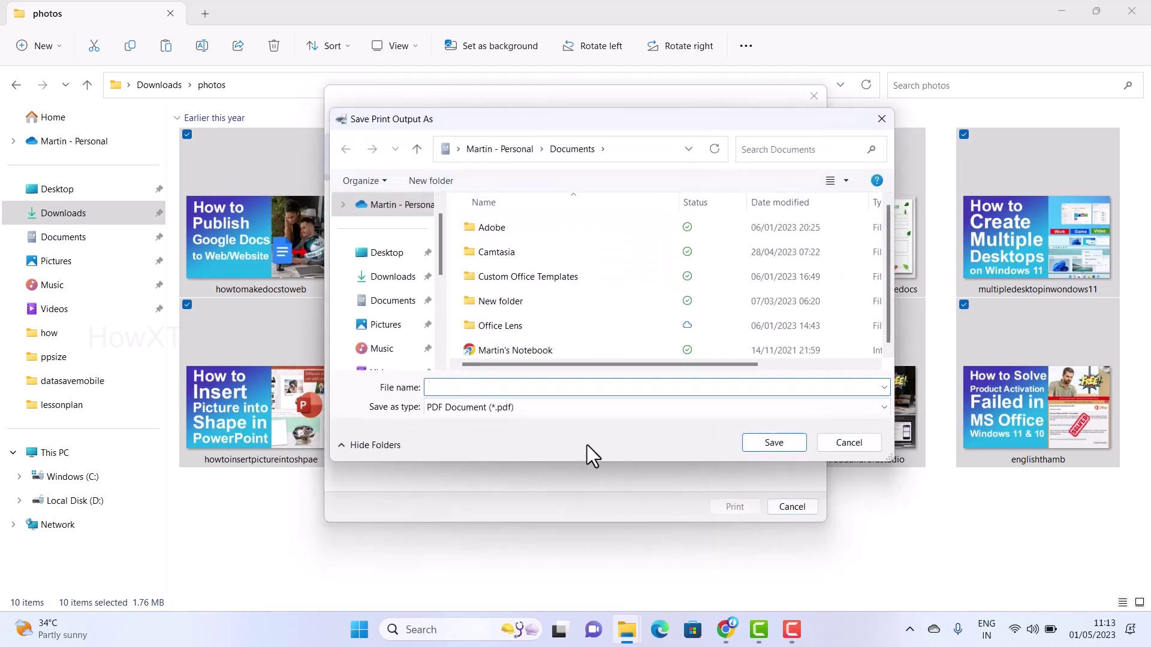
# Step: Save the print output as onepho.pdf in Downloads > photos
pyautogui.click(392, 277)
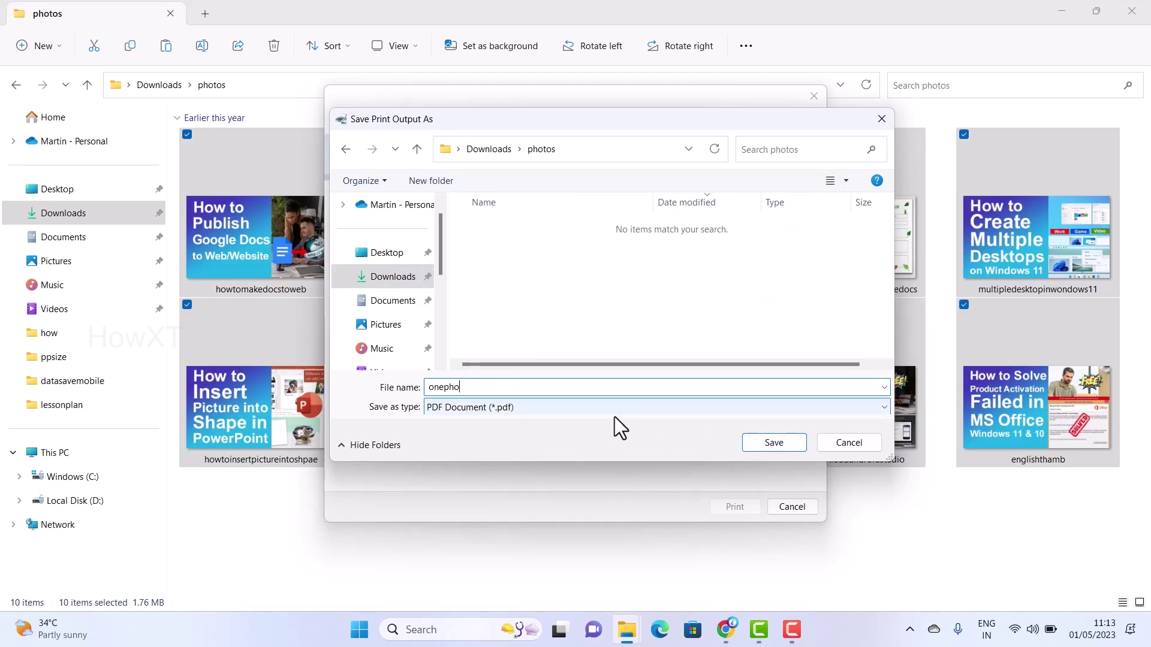
pyautogui.click(767, 443)
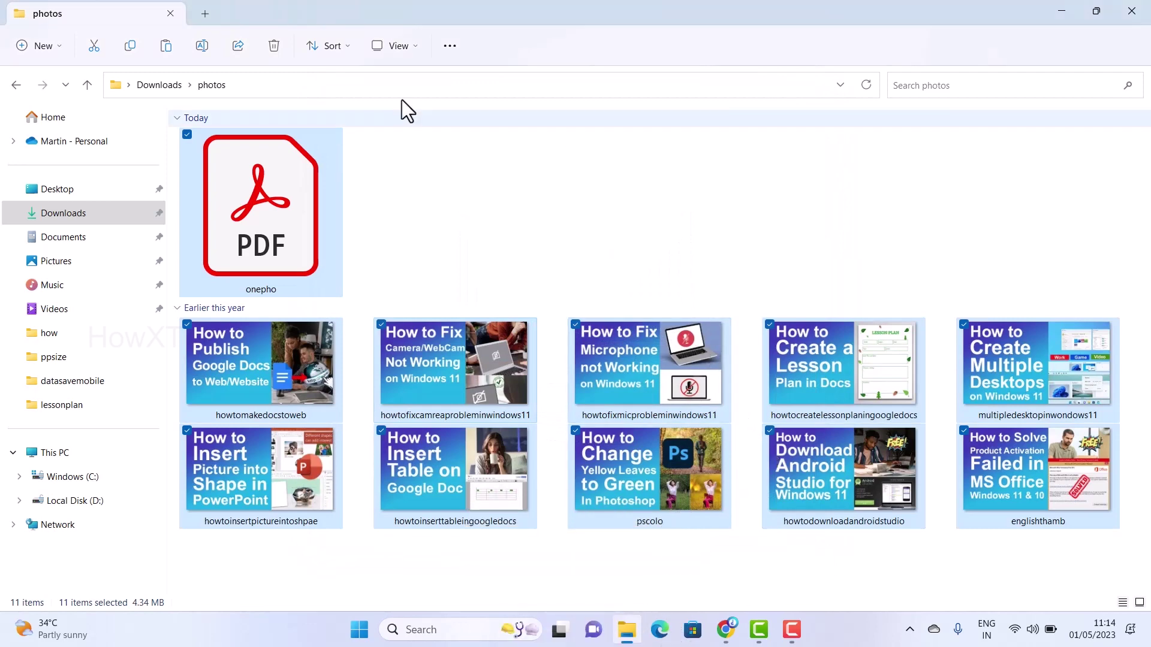
# Step: Review the ten pages of onepho.pdf in Acrobat, then close it
pyautogui.doubleClick(307, 204)
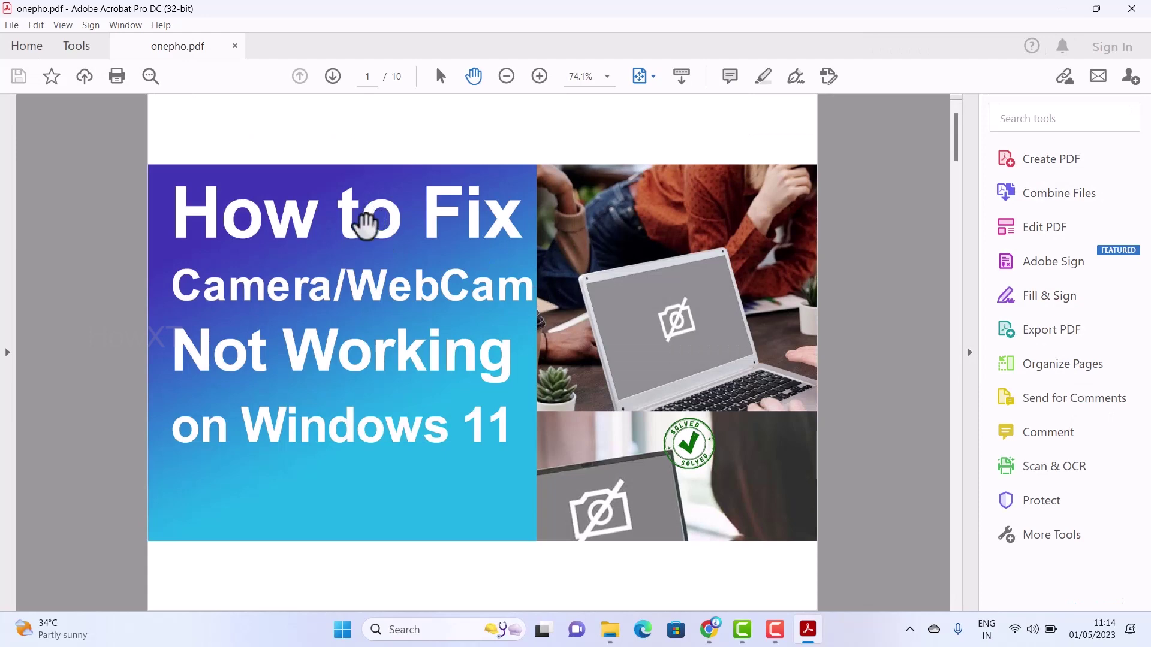
pyautogui.scroll(-1, 364, 225)
pyautogui.scroll(-1, 365, 226)
pyautogui.scroll(-1, 371, 243)
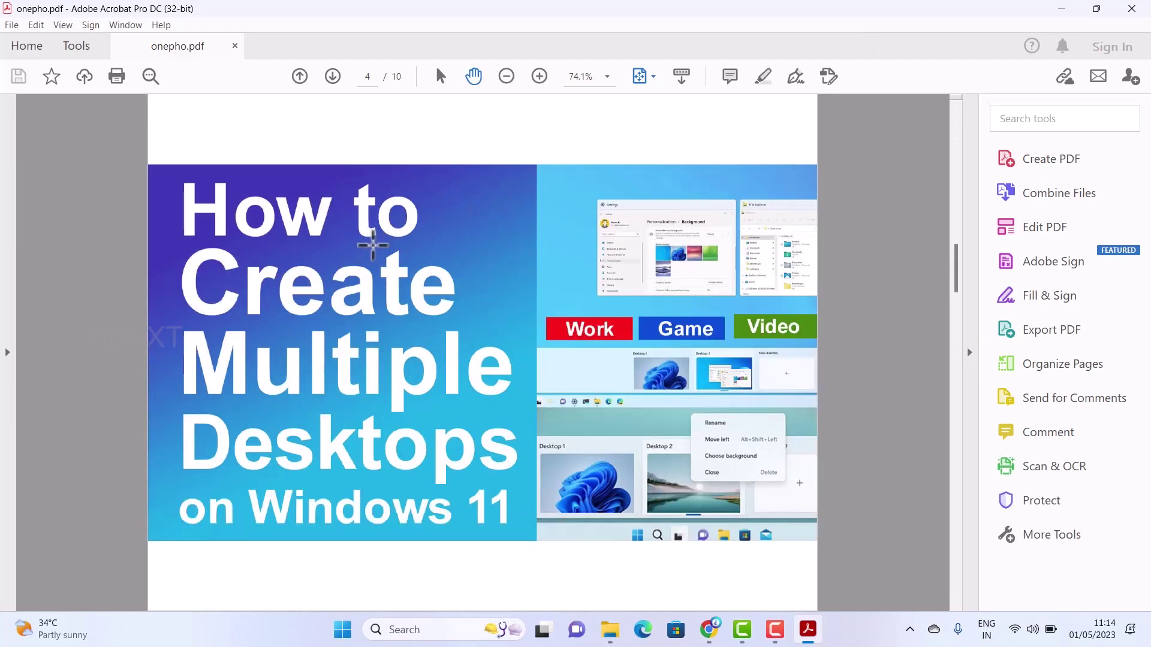
pyautogui.scroll(-1, 371, 243)
pyautogui.scroll(-1, 372, 243)
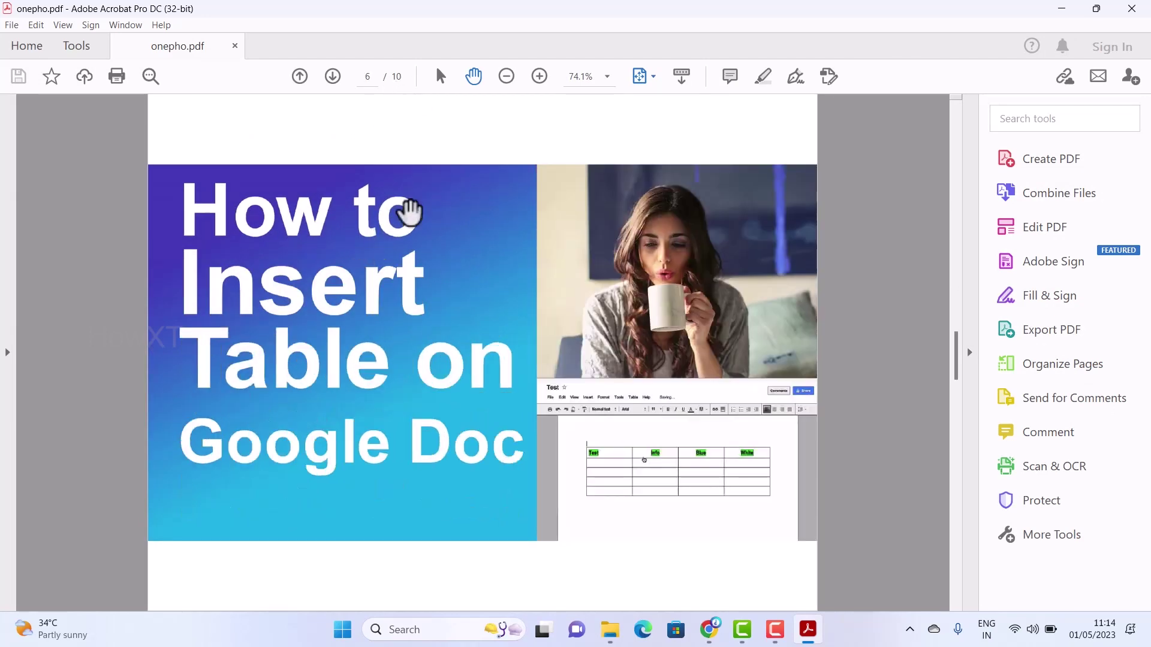
pyautogui.scroll(-1, 450, 260)
pyautogui.scroll(-1, 456, 262)
pyautogui.scroll(-2, 455, 265)
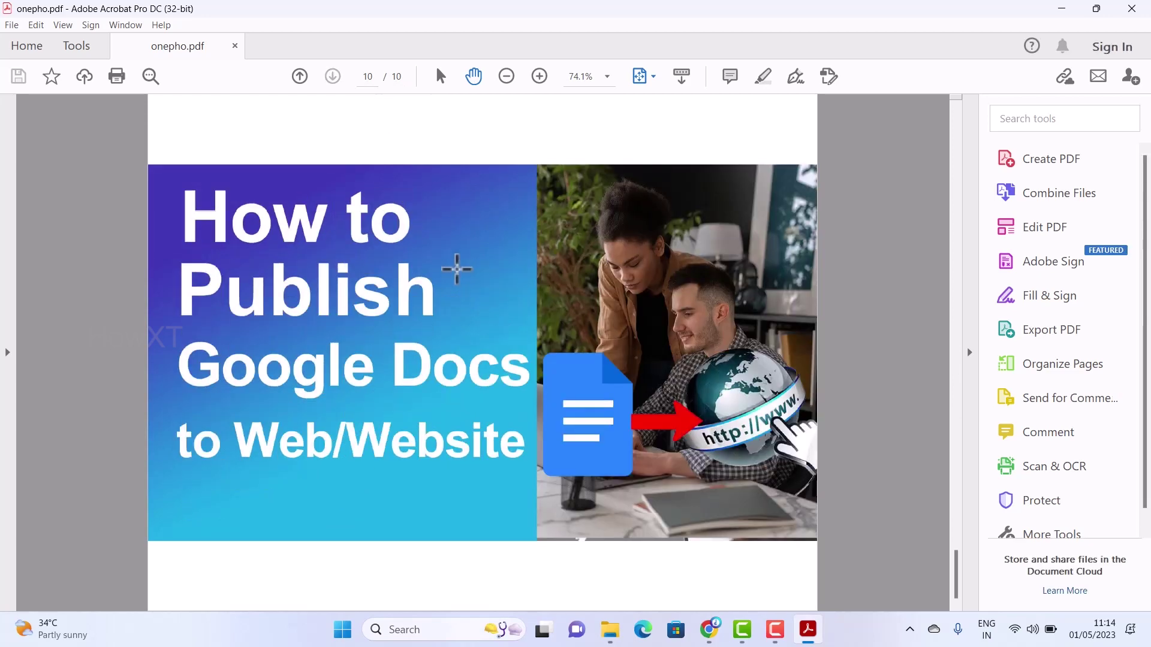
pyautogui.click(1131, 11)
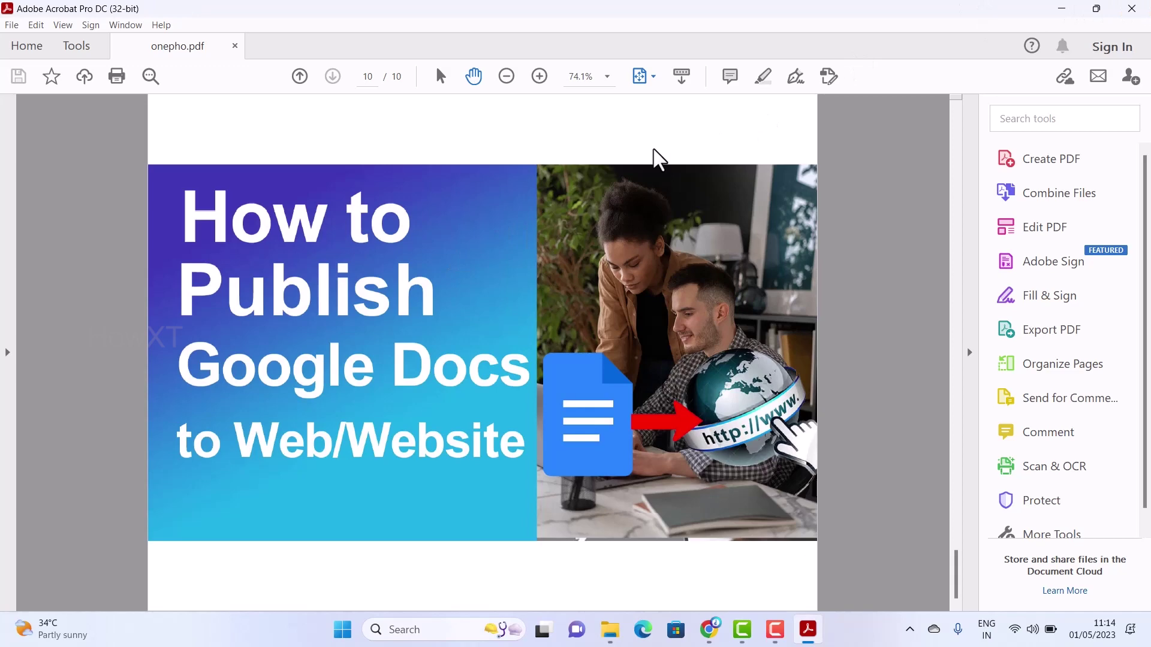